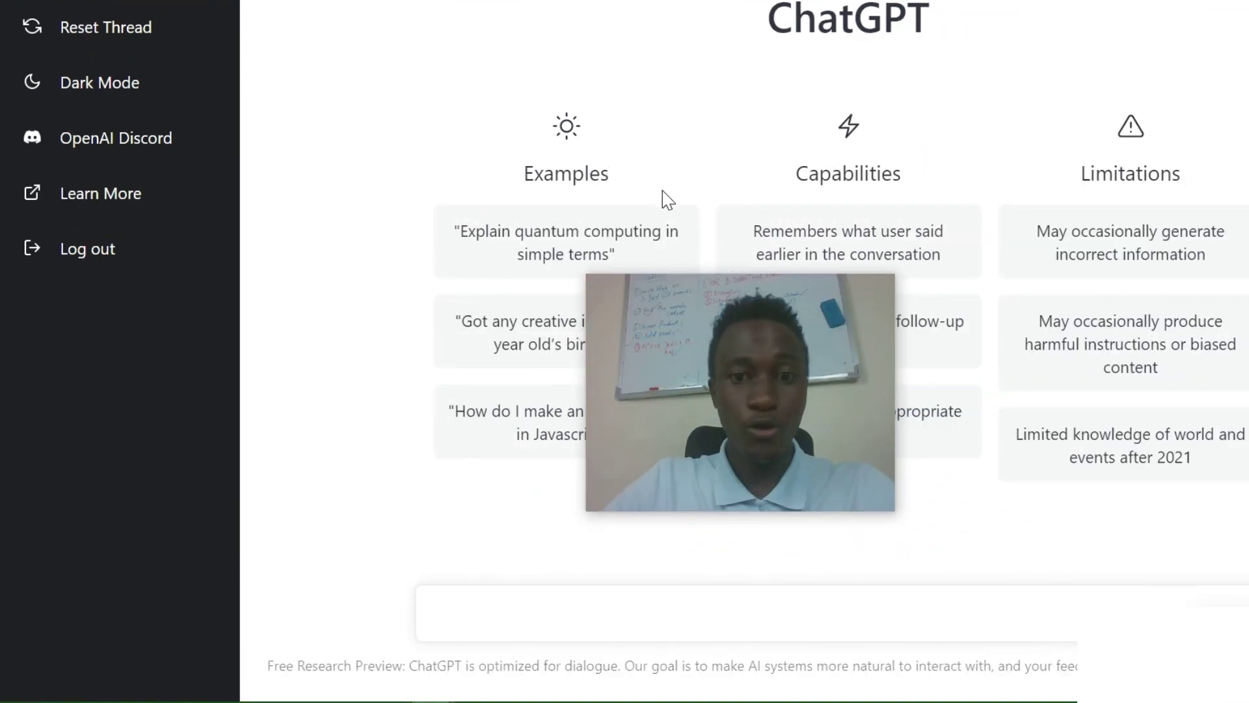
Step: Ask ChatGPT 'what is sql' and get its definition of Structured Query Language
left_click_drag(714, 319, 200, 398)
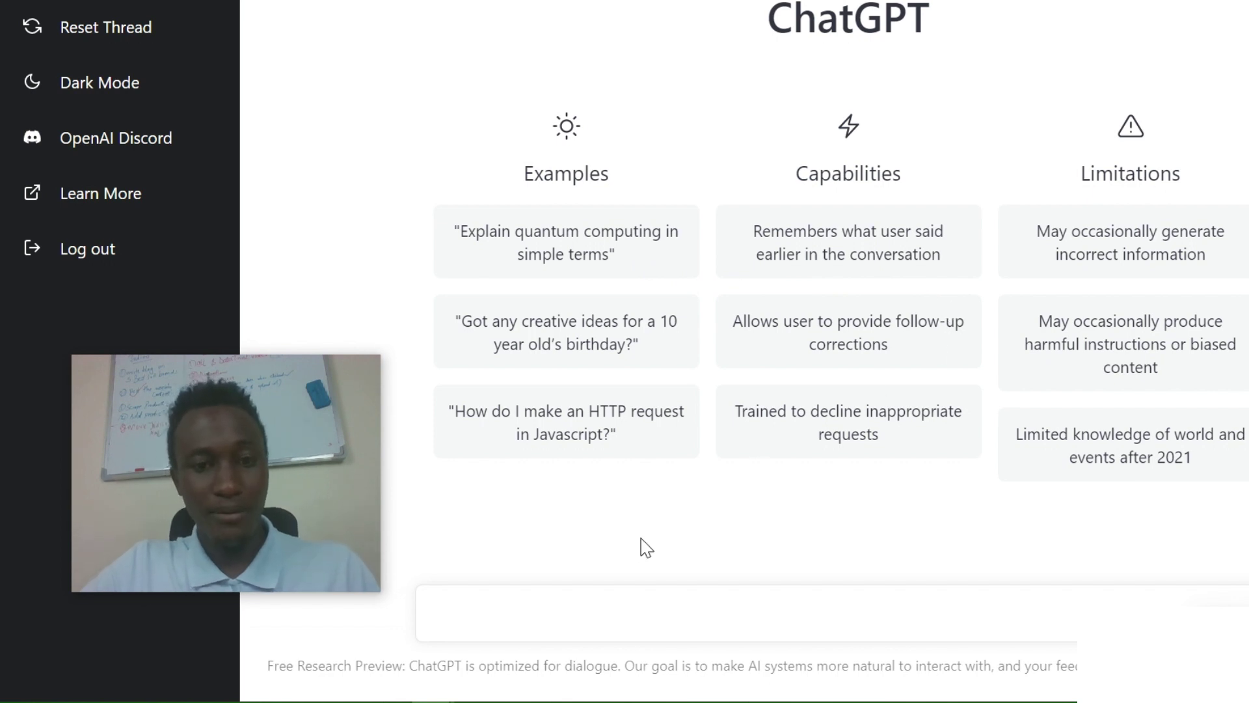
left_click(584, 612)
type("what ")
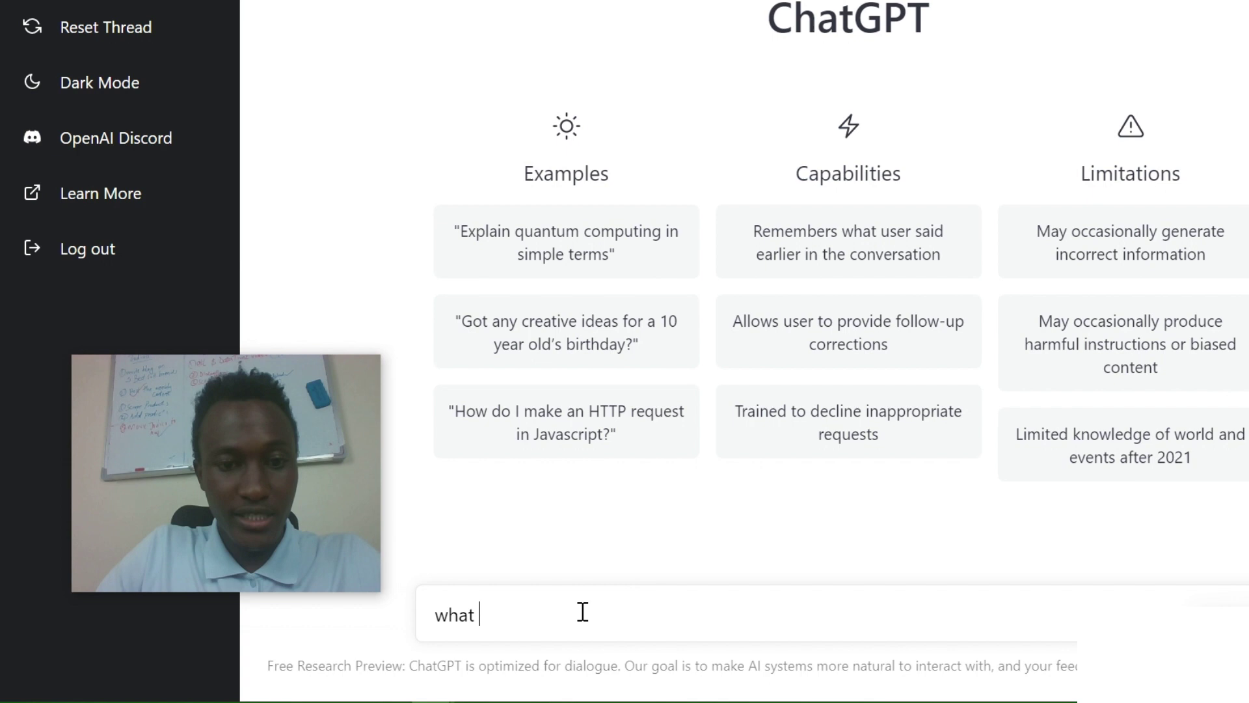
type("is sql")
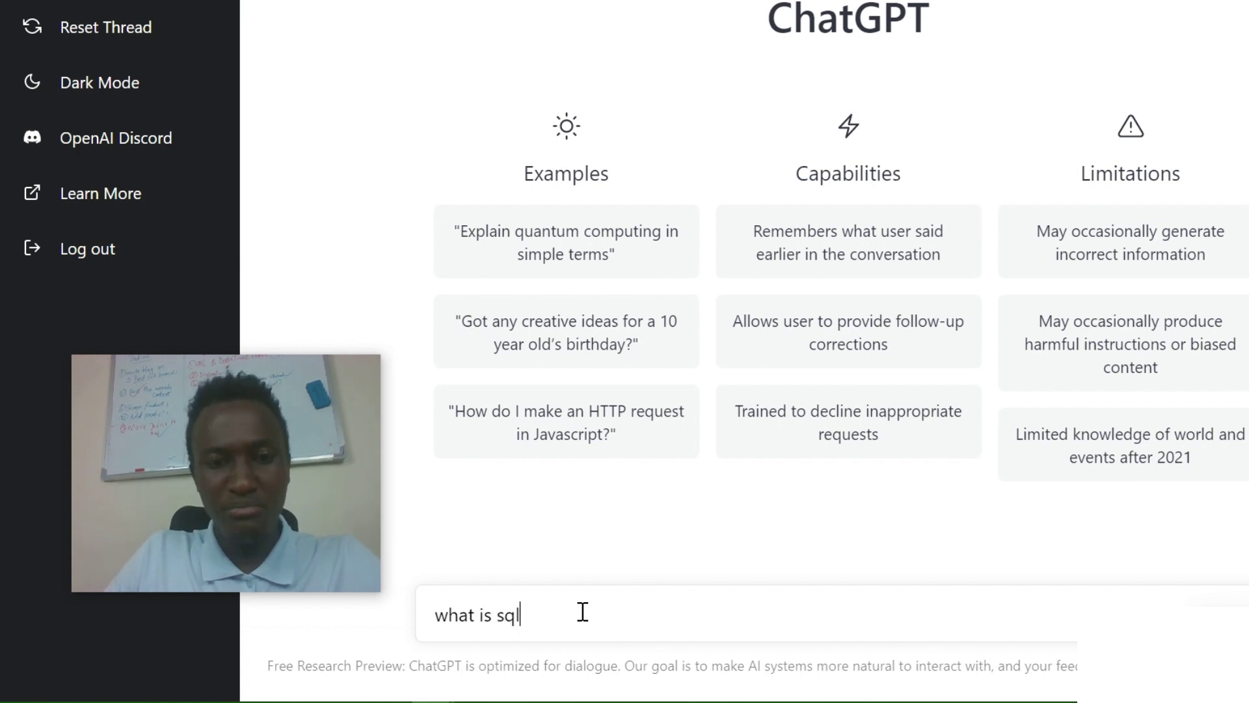
key("Return")
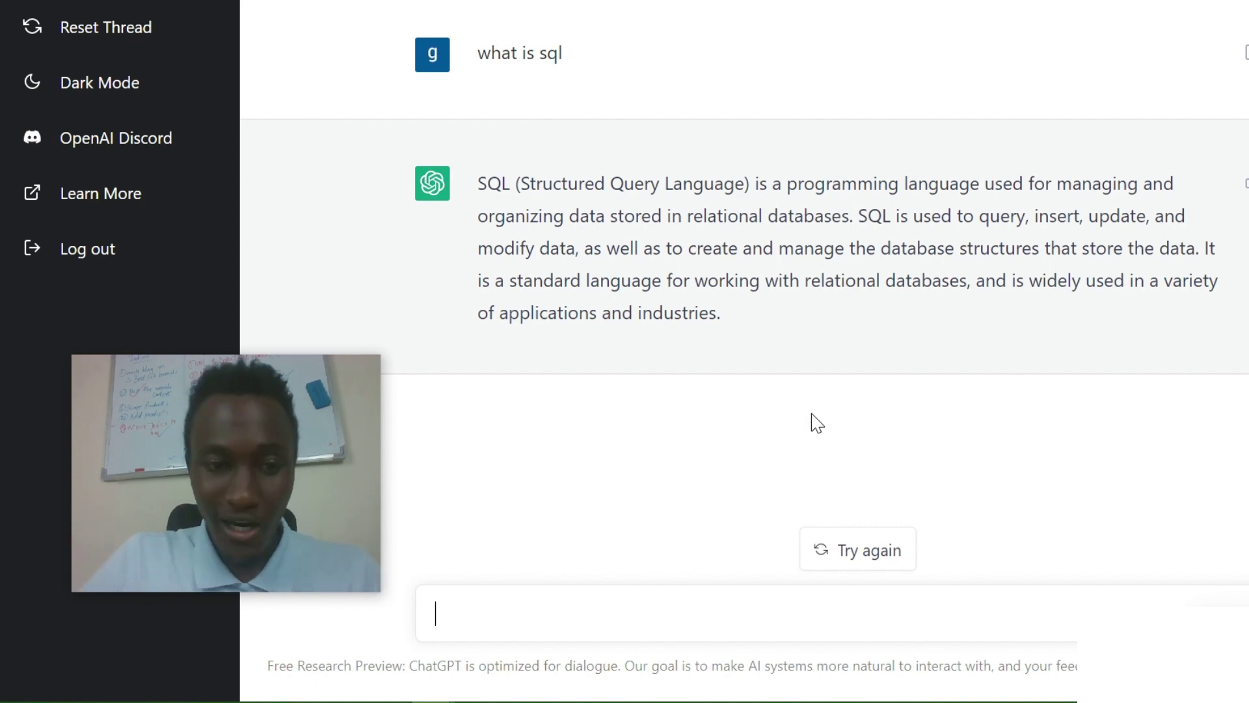
Step: Reset the ChatGPT thread, then bring up the Edureka SQL interview questions article
left_click(138, 37)
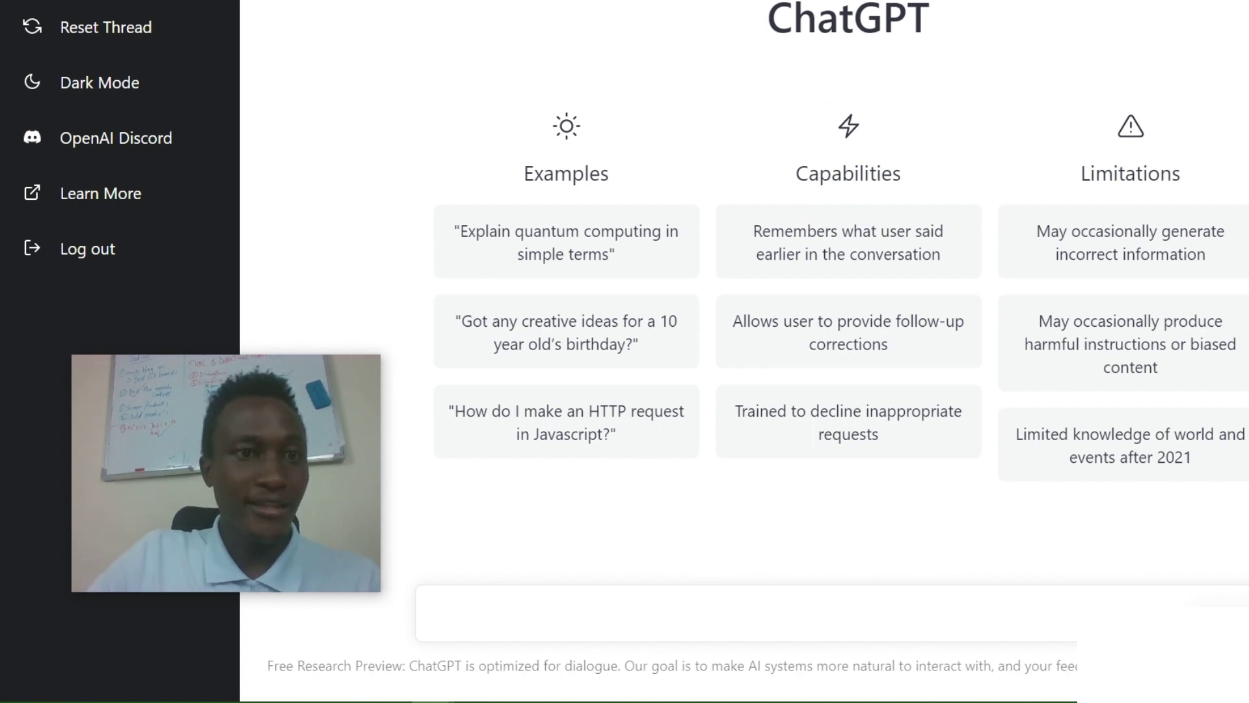
left_click(257, 2)
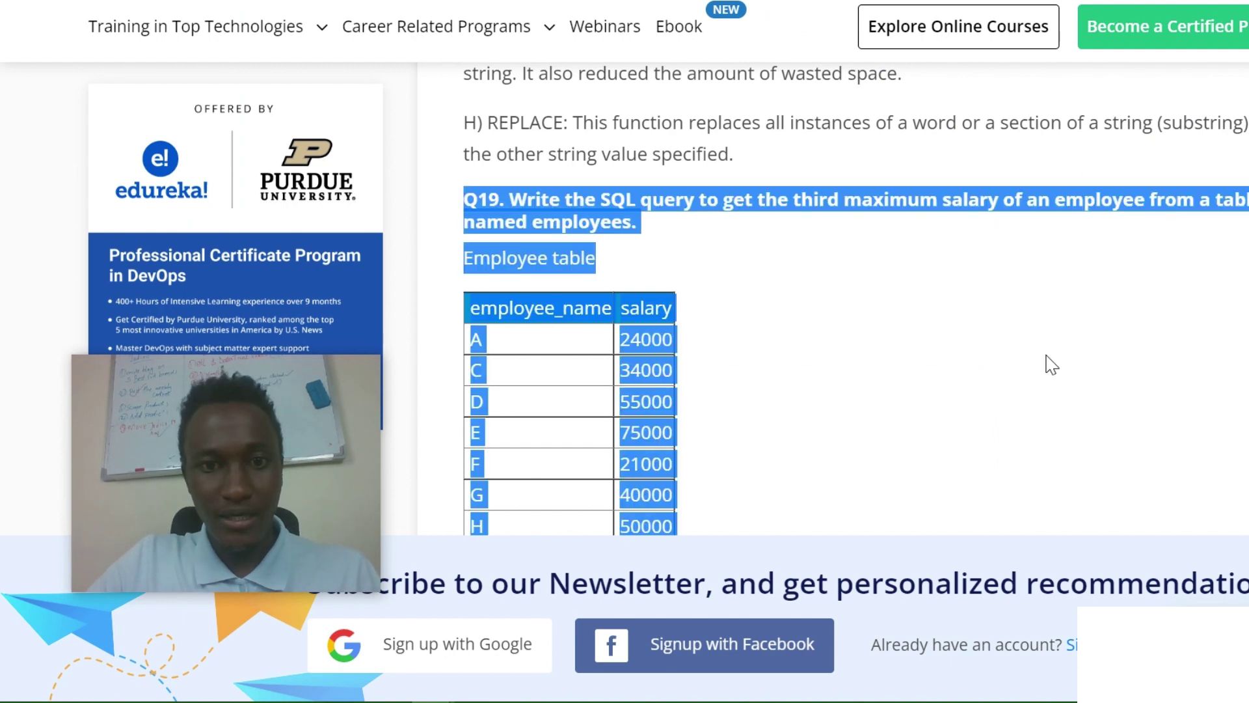
Step: Copy the Q19 third-highest-salary question and its Employee table from the Edureka article
scroll(1046, 361, "up", 5)
left_click(1041, 350)
scroll(1042, 352, "up", 1)
scroll(1042, 352, "up", 4)
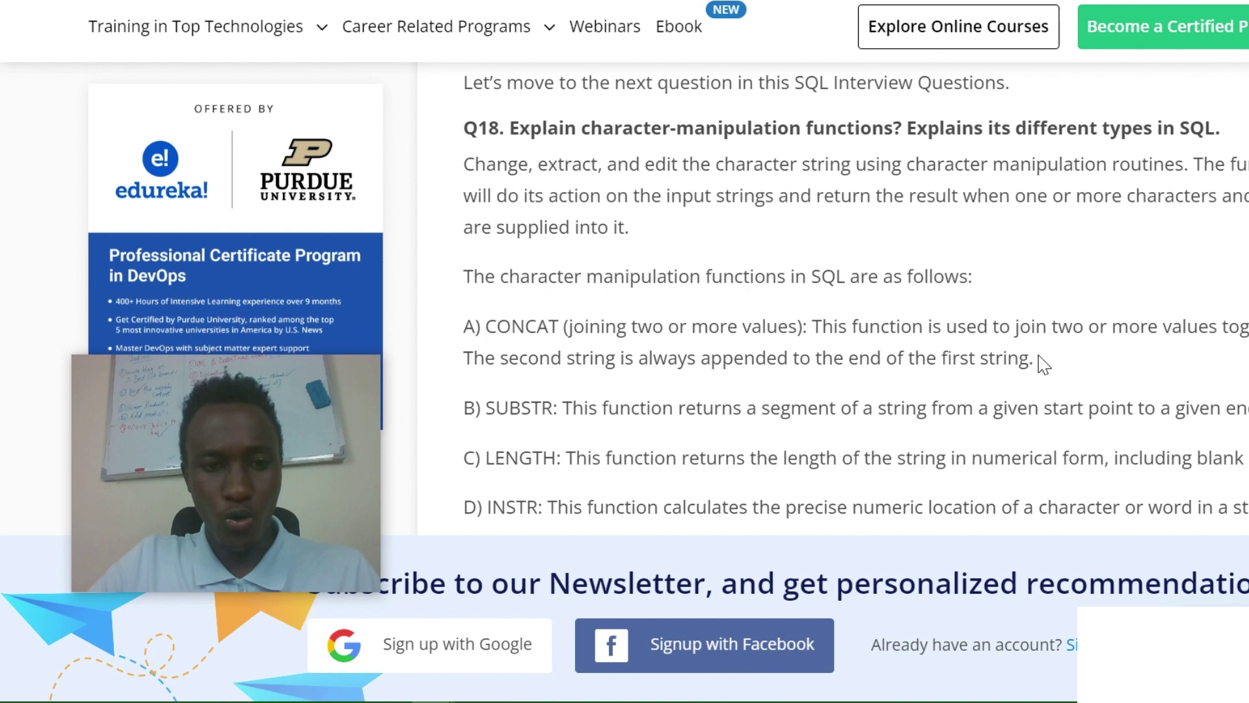
scroll(1042, 360, "down", 8)
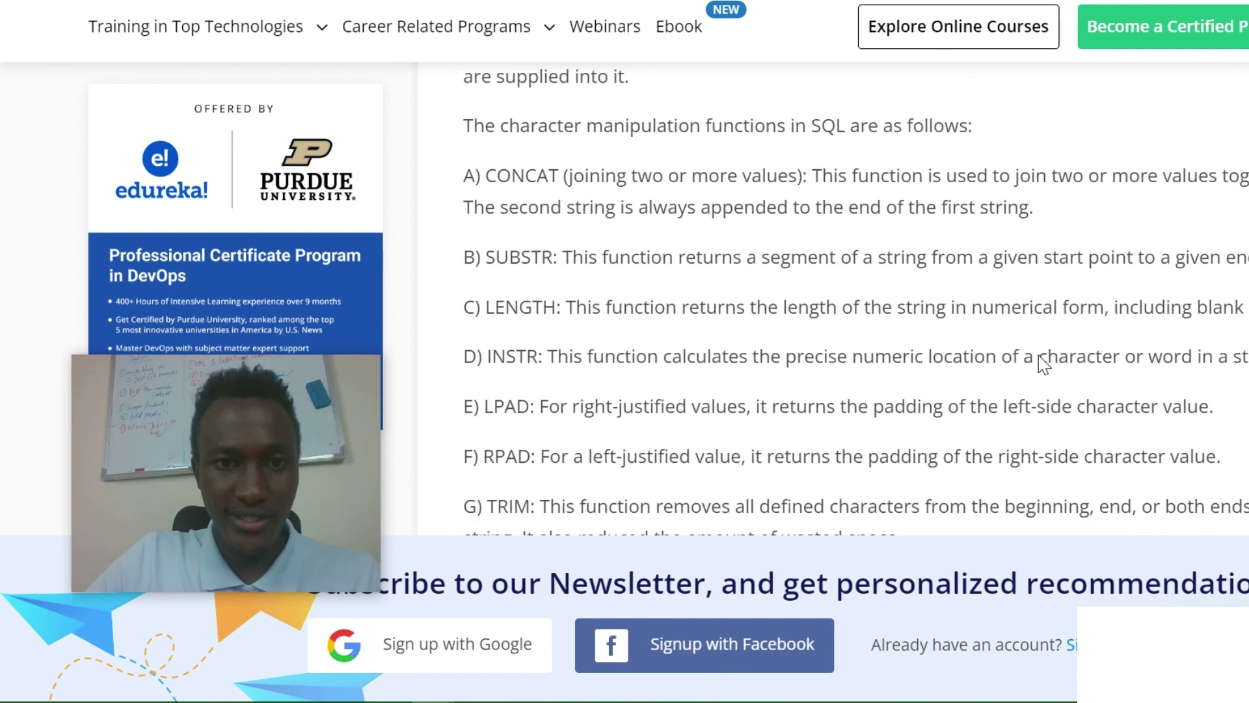
scroll(1040, 355, "down", 1)
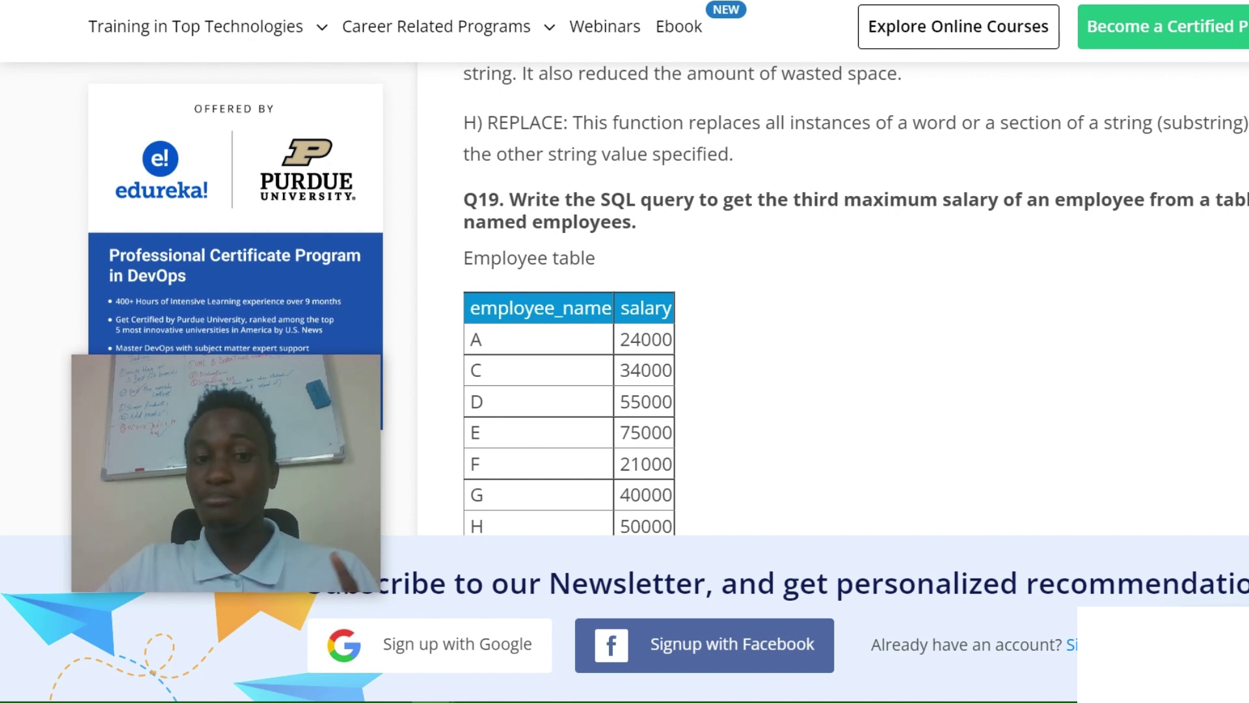
left_click_drag(460, 201, 745, 412)
scroll(744, 412, "down", 5)
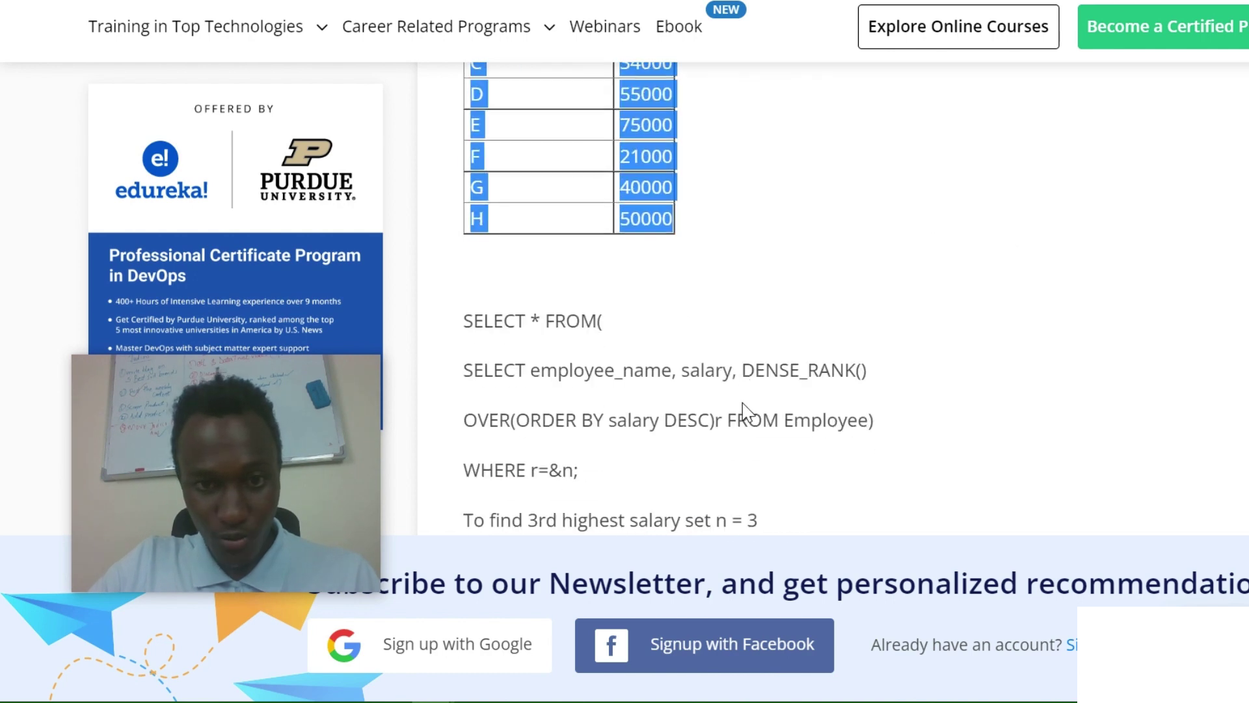
right_click(644, 170)
left_click(706, 192)
scroll(670, 475, "down", 2)
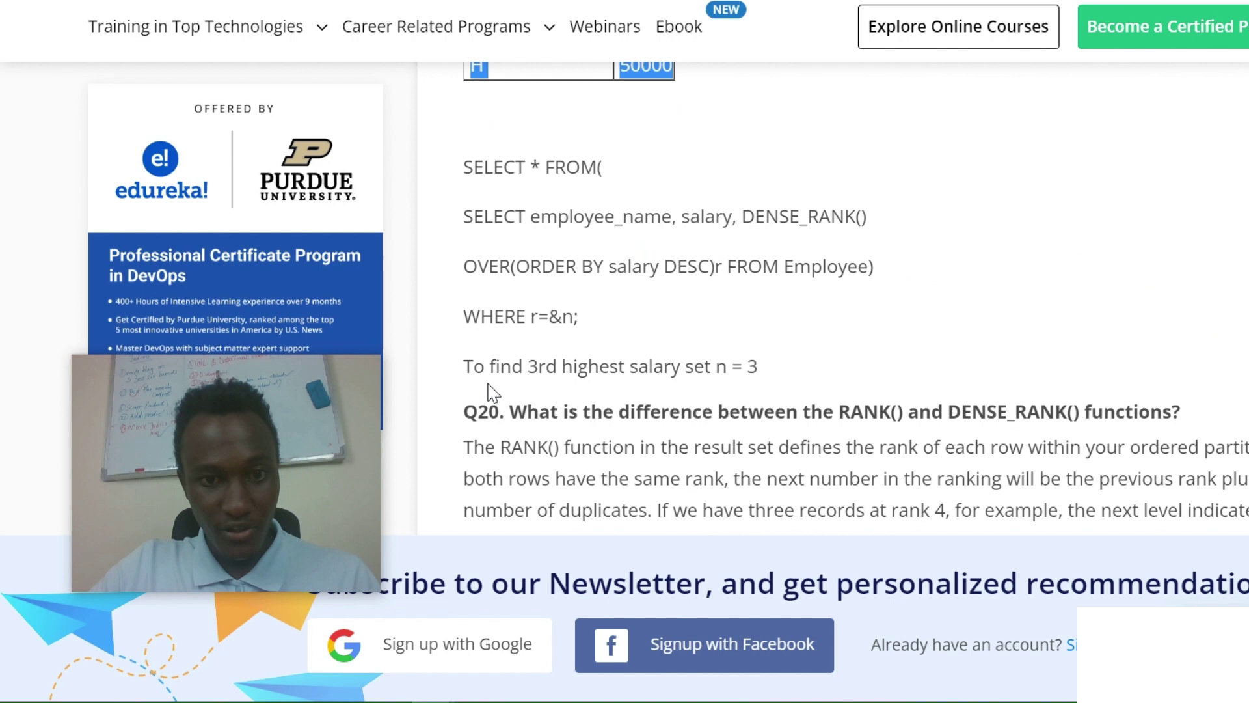
key("ctrl+Tab")
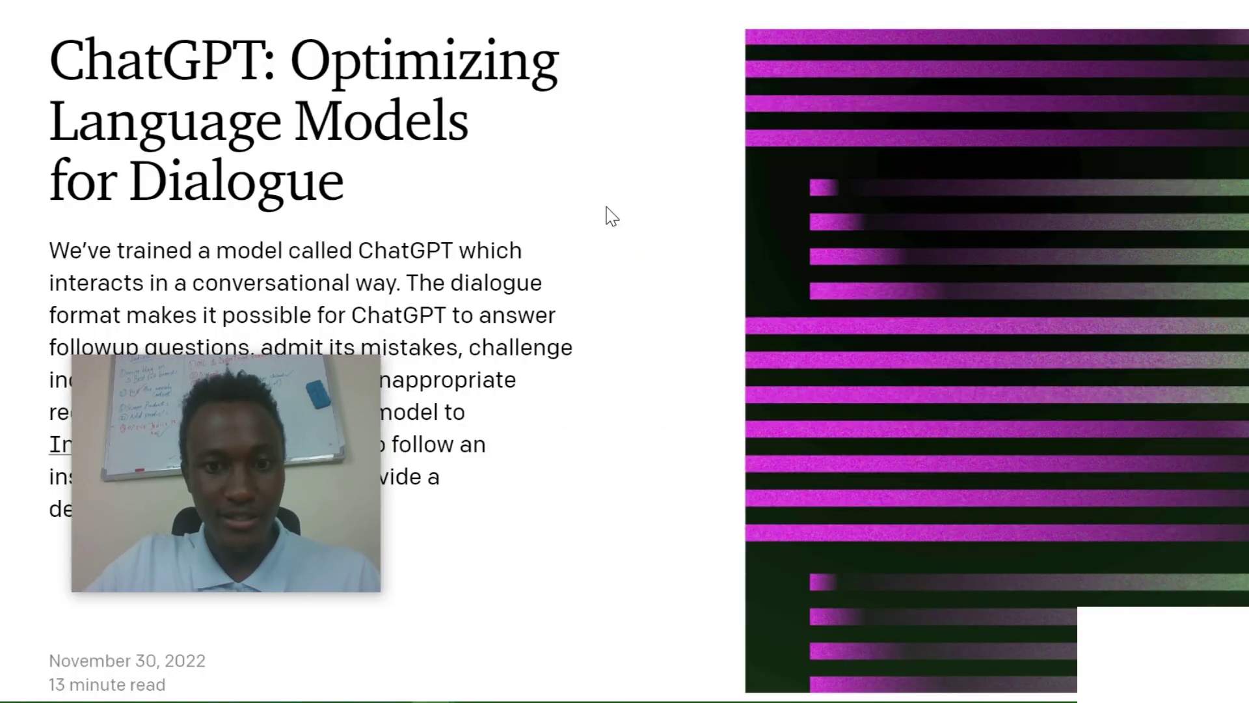
Step: Paste the copied Q19 salary question and Employee table into ChatGPT and send it
key("ctrl+Tab")
left_click(468, 621)
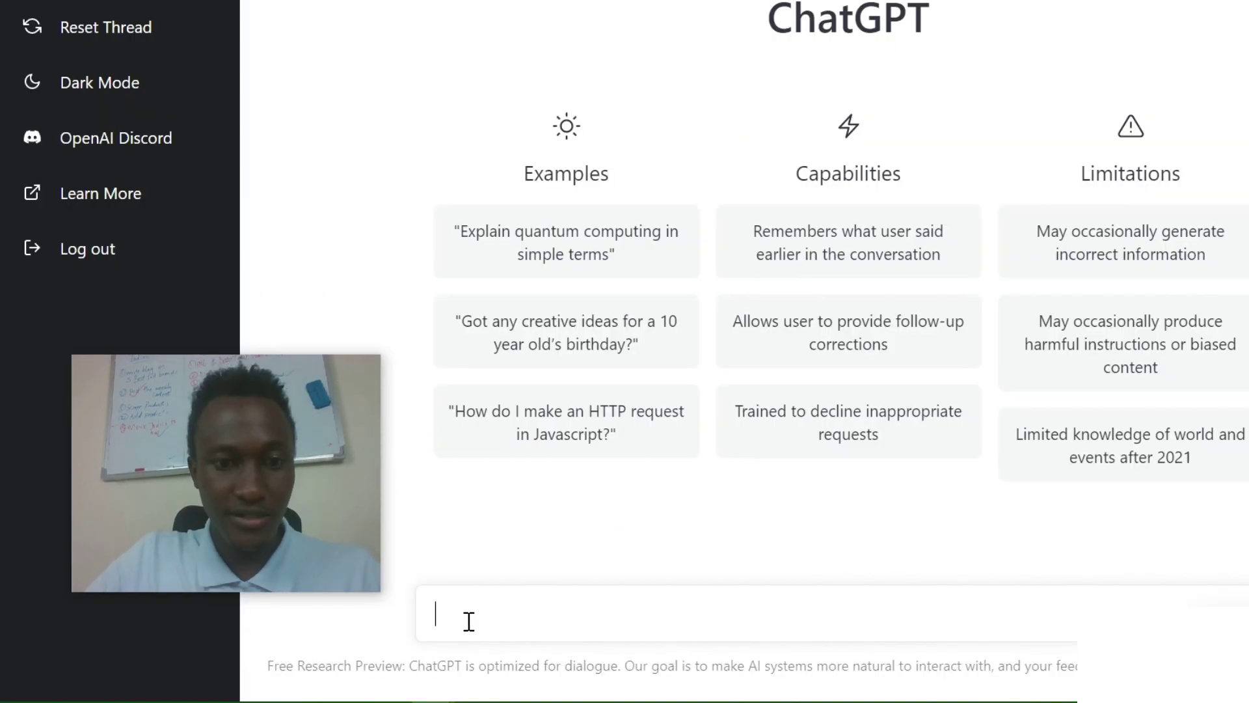
key("ctrl+v")
key("Return")
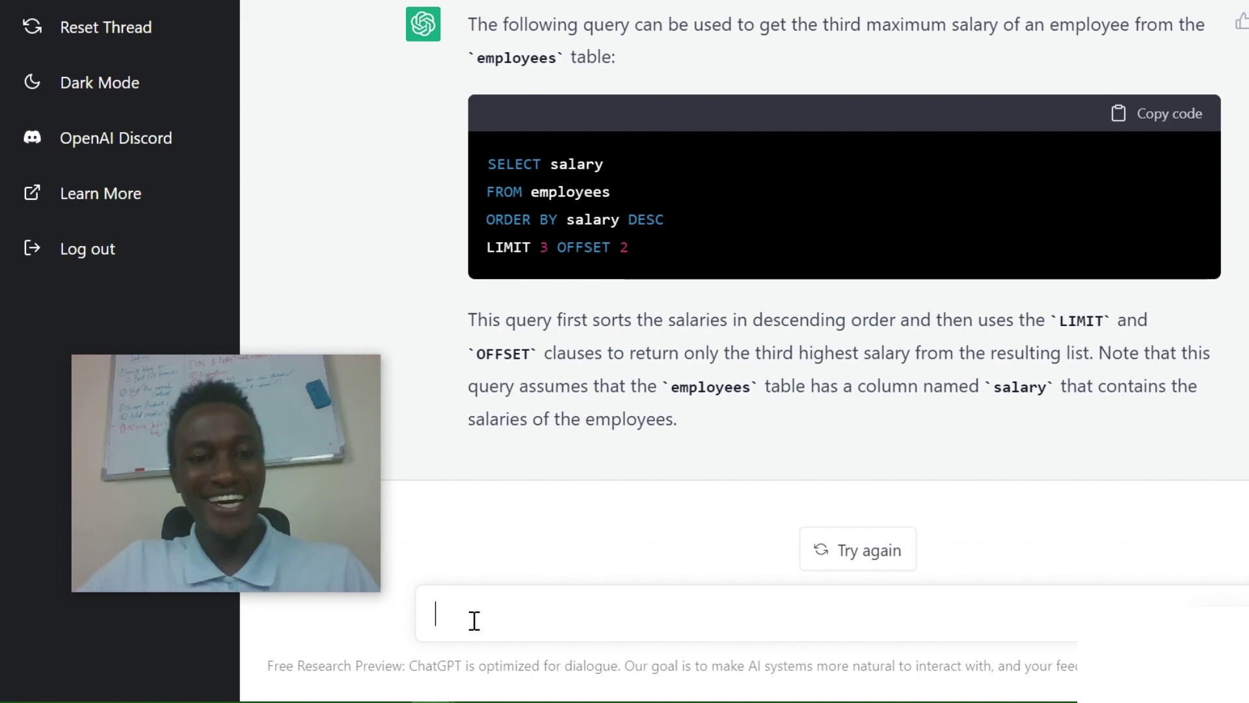
scroll(748, 299, "up", 2)
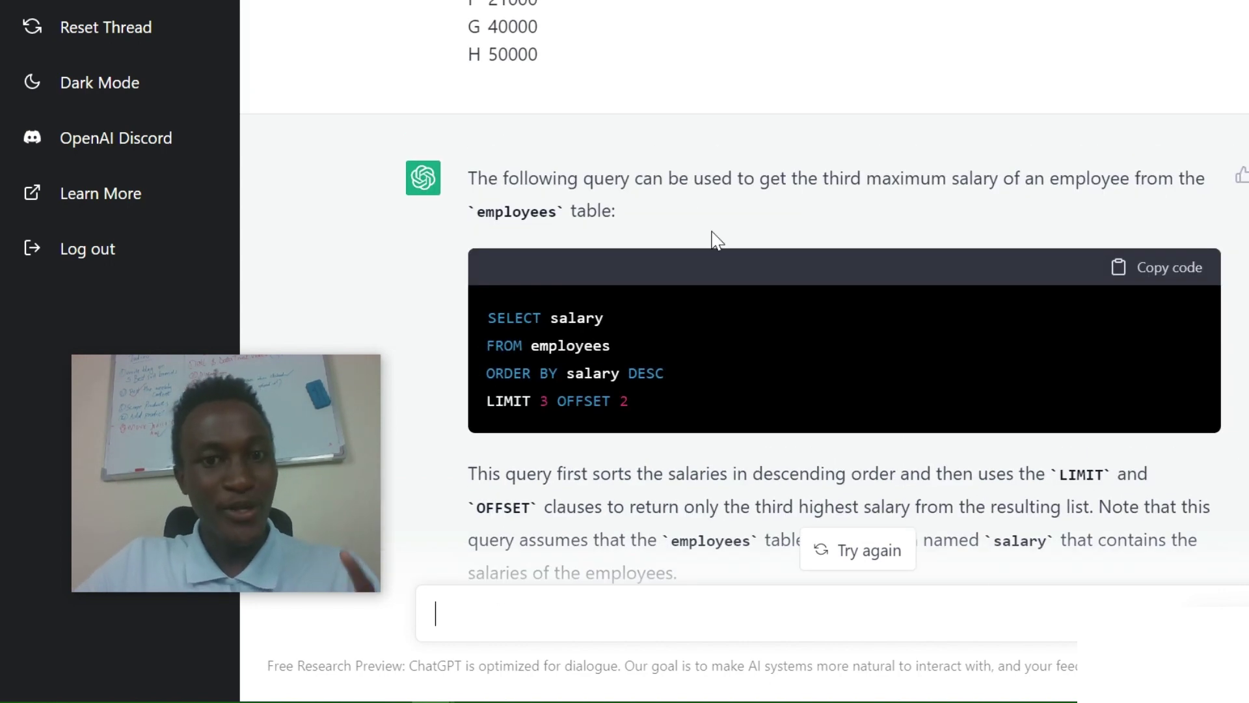
scroll(706, 215, "up", 4)
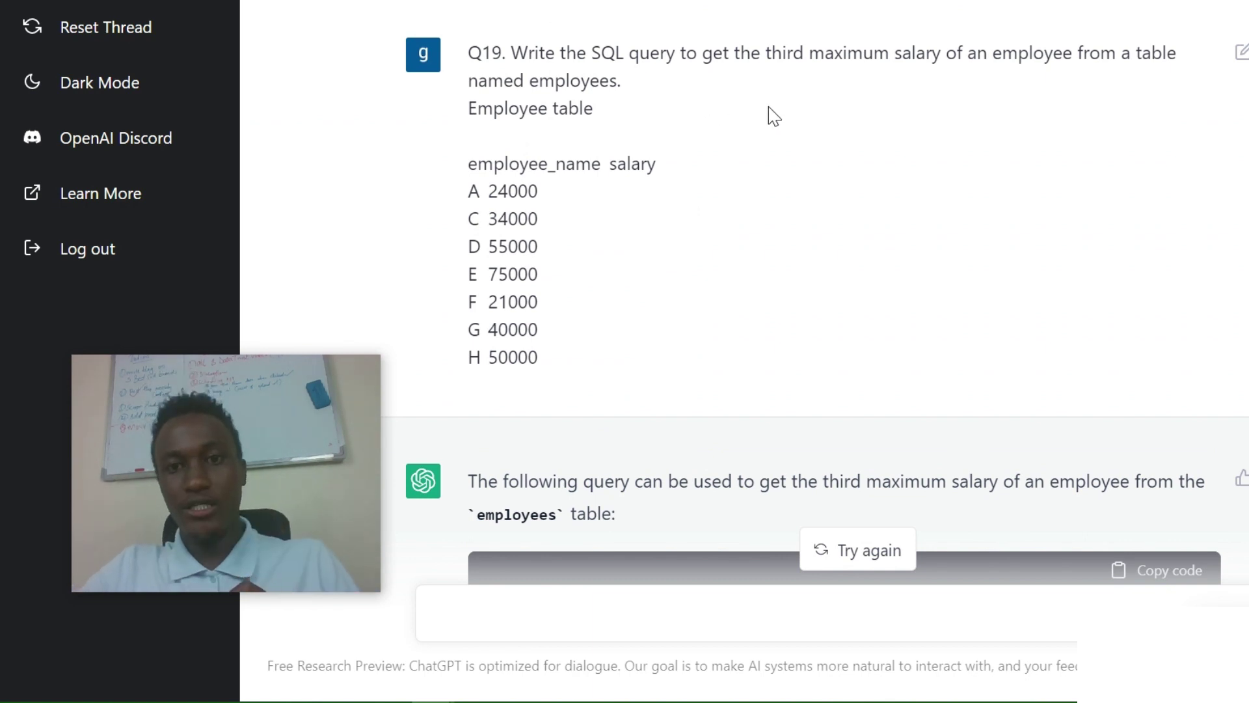
left_click_drag(766, 53, 943, 61)
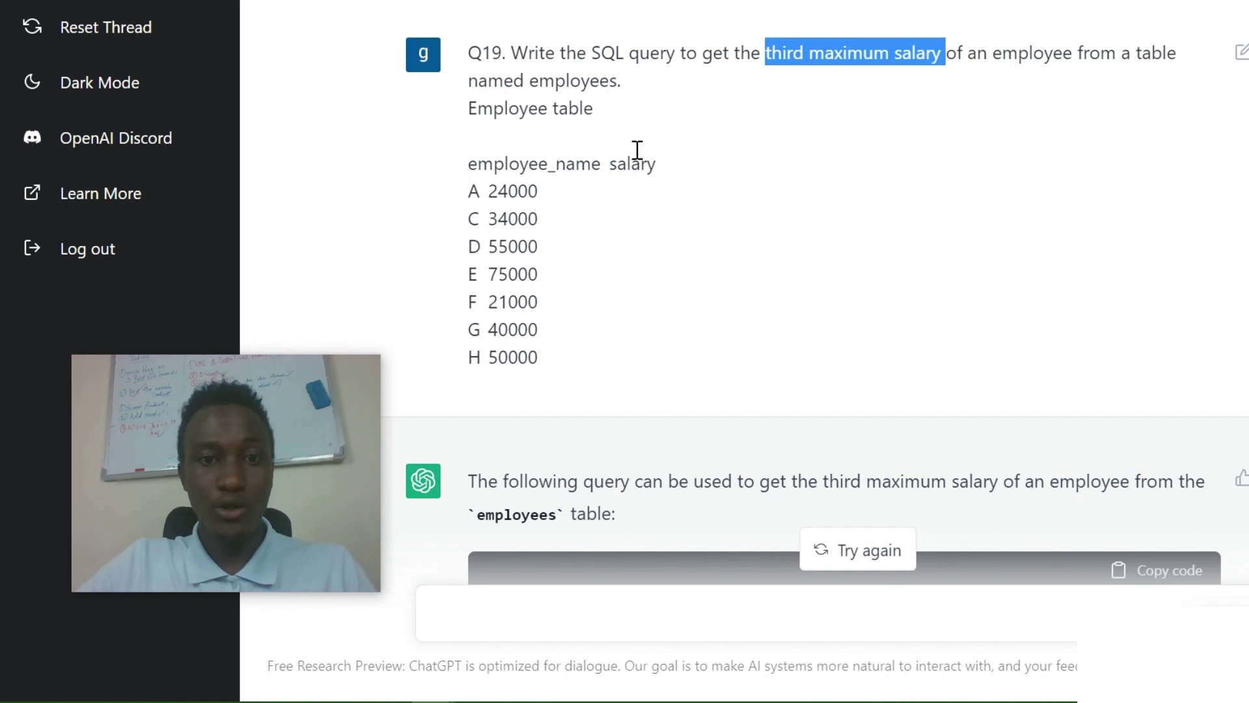
scroll(646, 333, "down", 5)
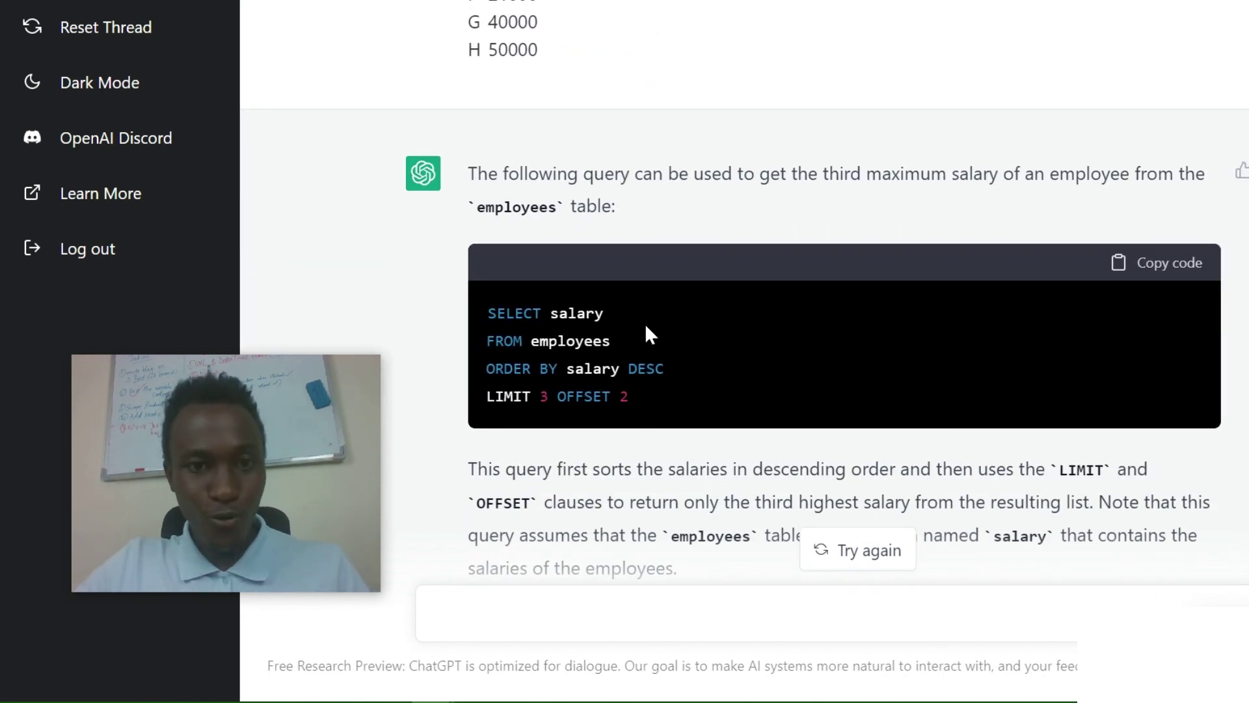
scroll(644, 326, "down", 2)
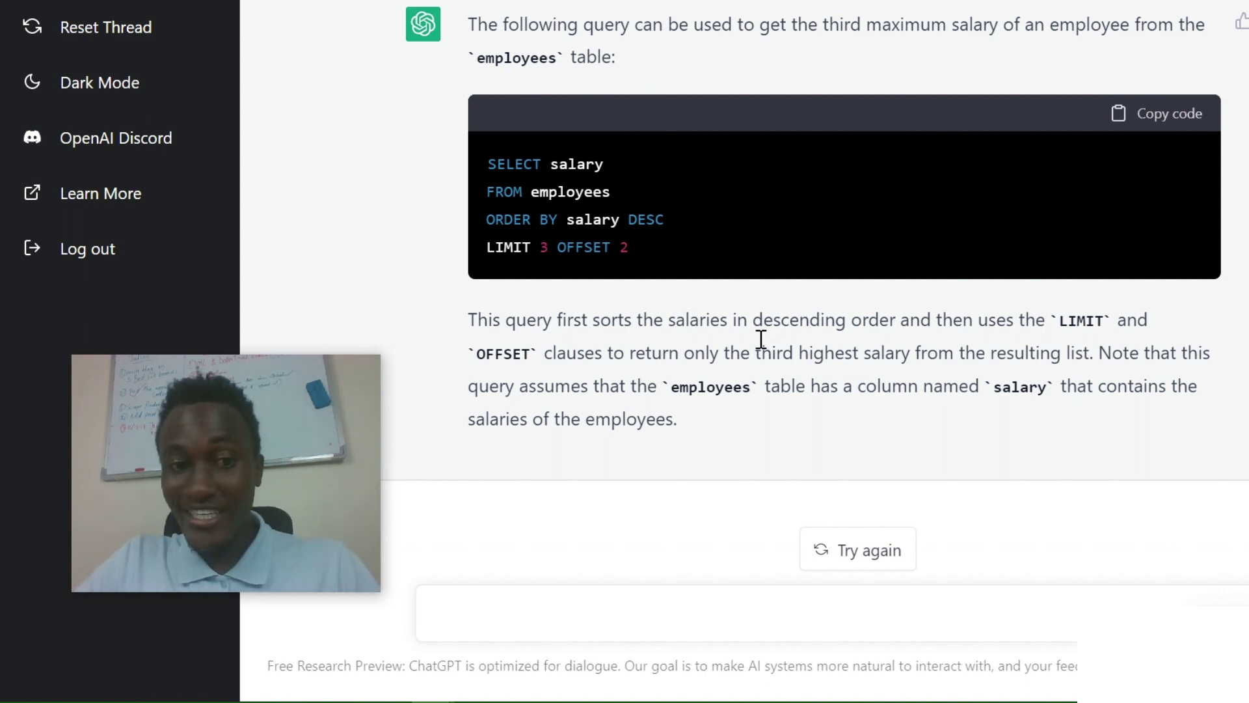
left_click_drag(675, 315, 899, 322)
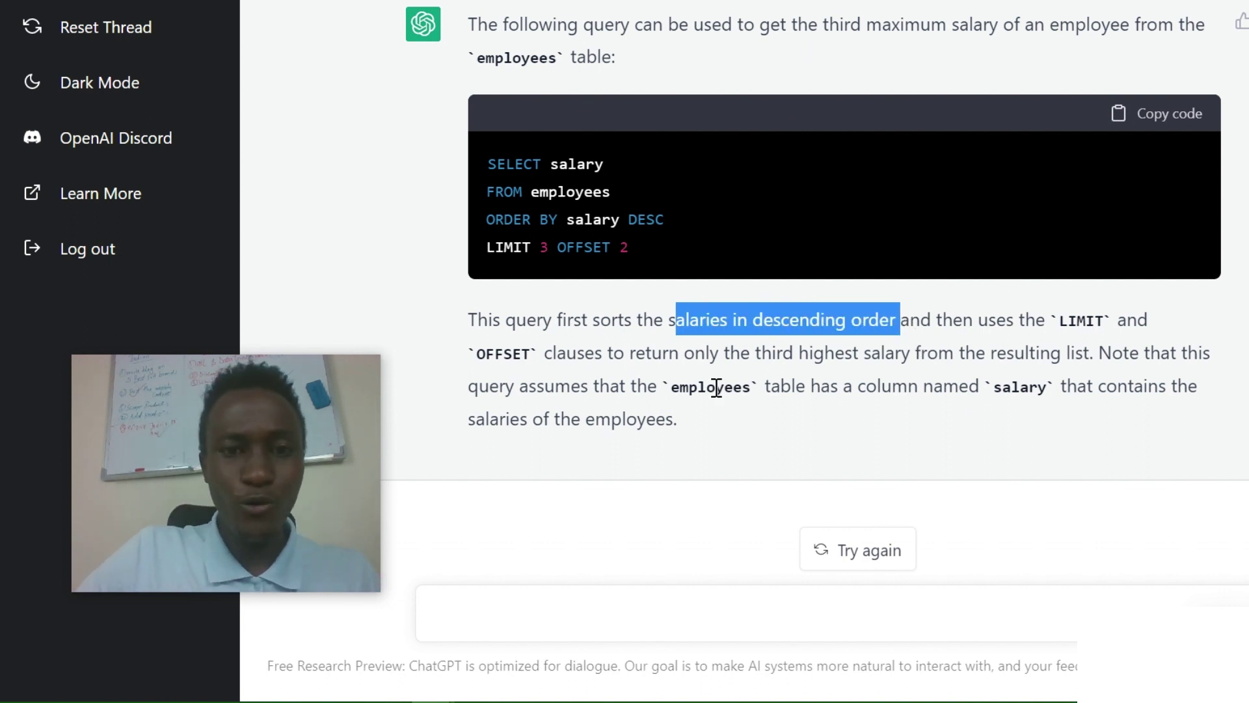
left_click_drag(751, 352, 883, 355)
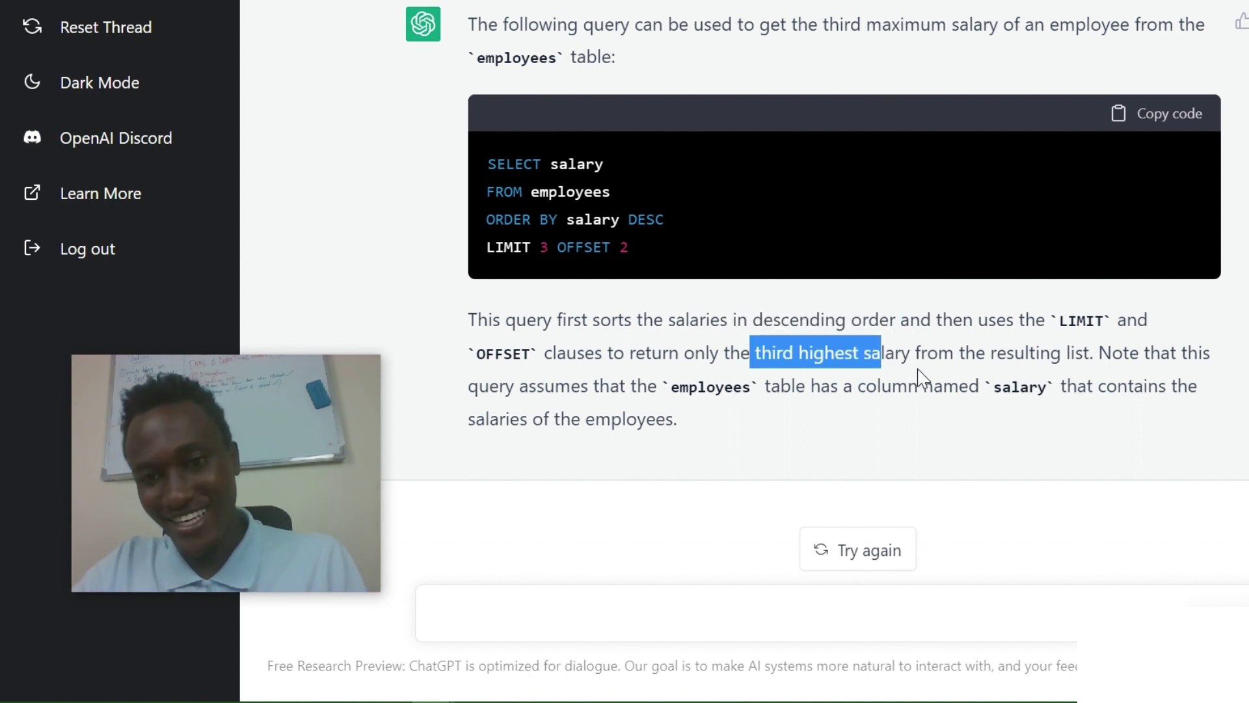